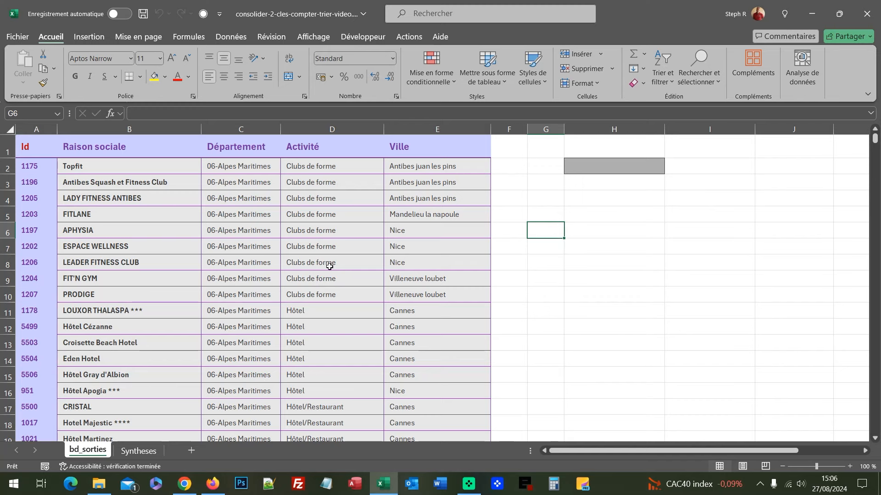
click(244, 222)
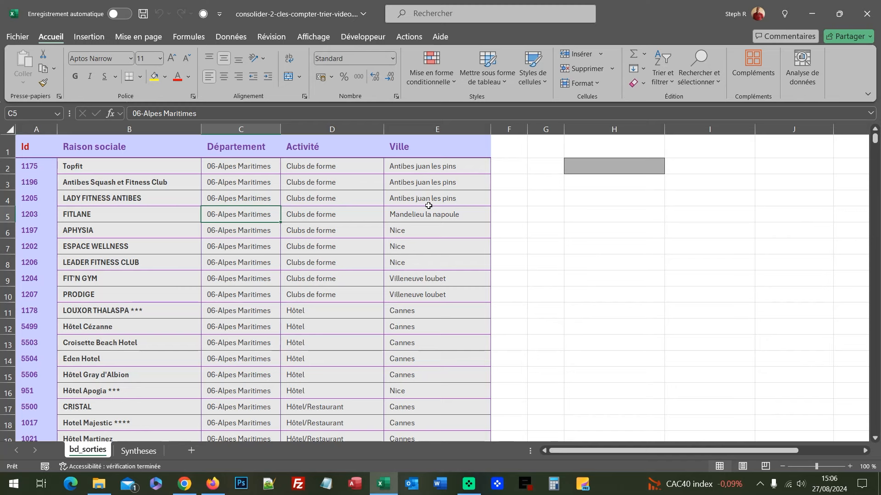
click(243, 198)
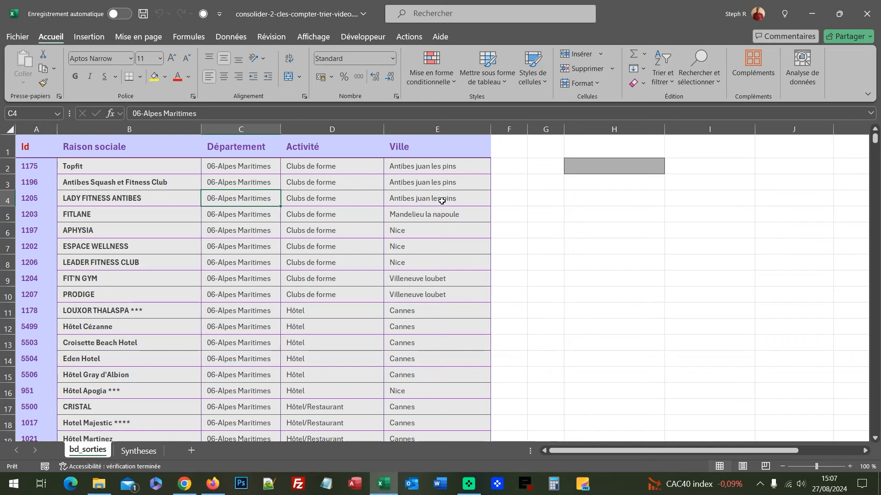
Start a Python formula in cell H2 that assigns the whole table A1:E998, named bdd, with its headers to the variable dv
click(598, 169)
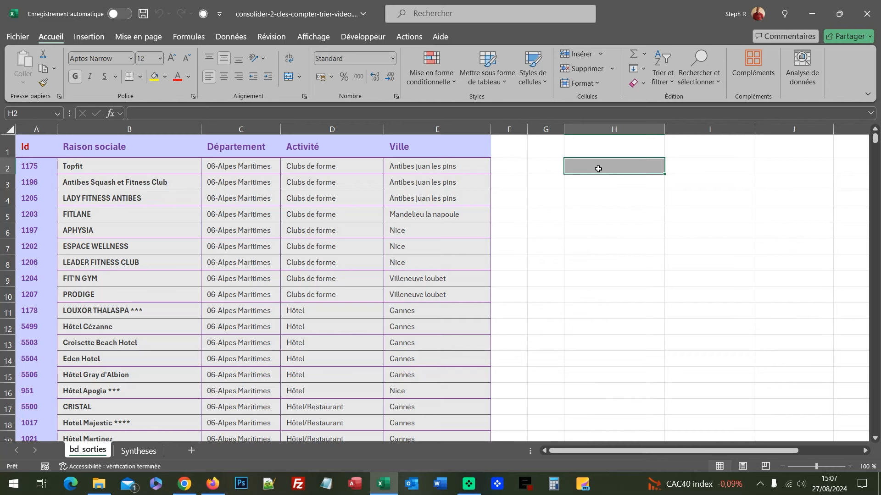
key(ctrl+alt+shift+p)
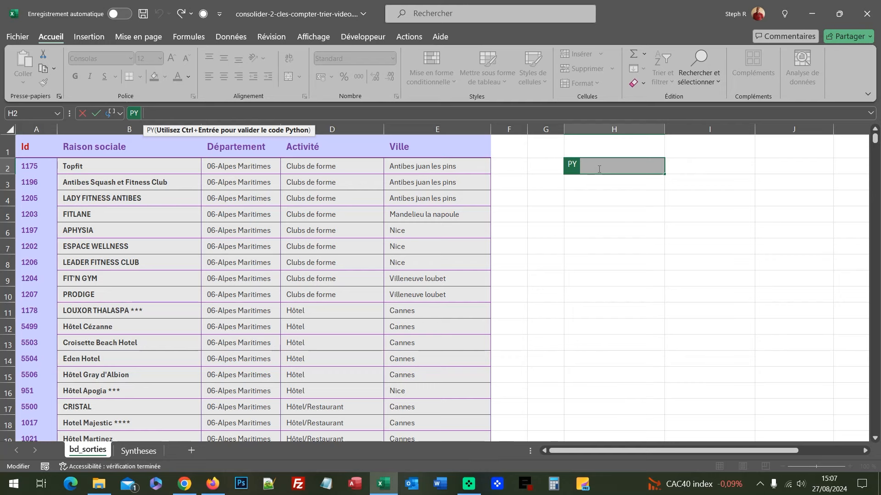
text(dv=)
click(38, 146)
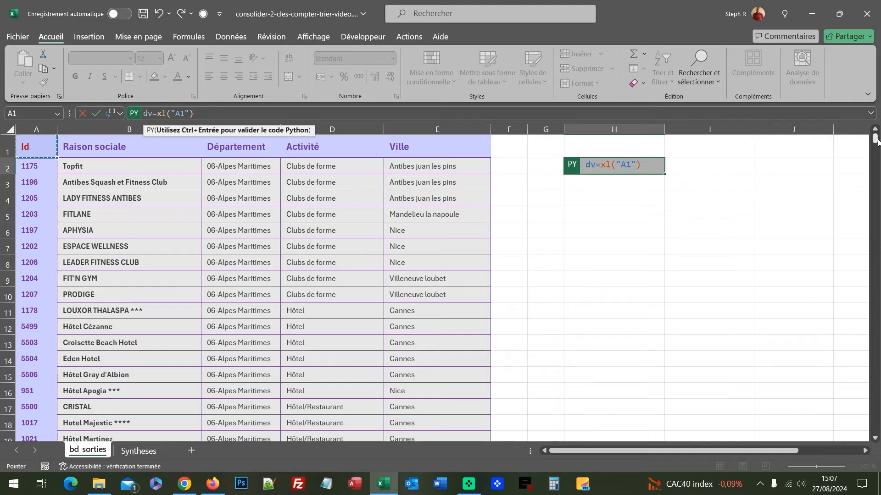
drag(875, 137, 875, 429)
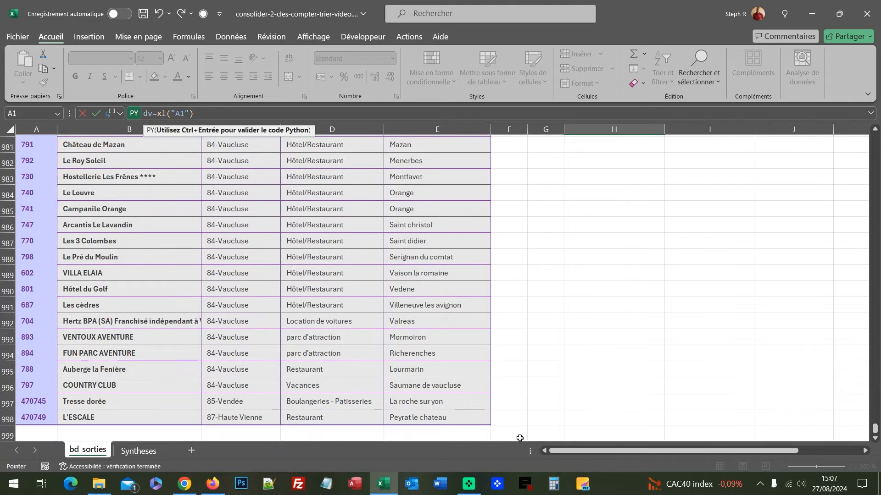
shift+click(438, 417)
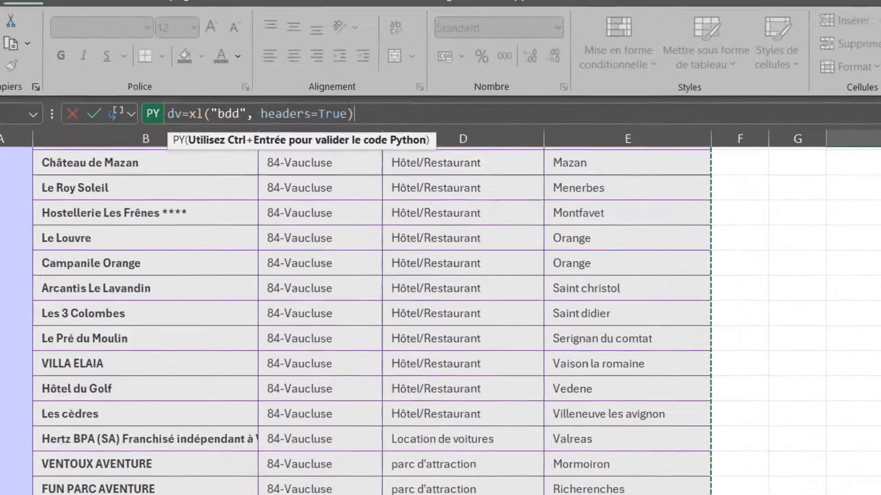
scroll(440, 321, up, 20)
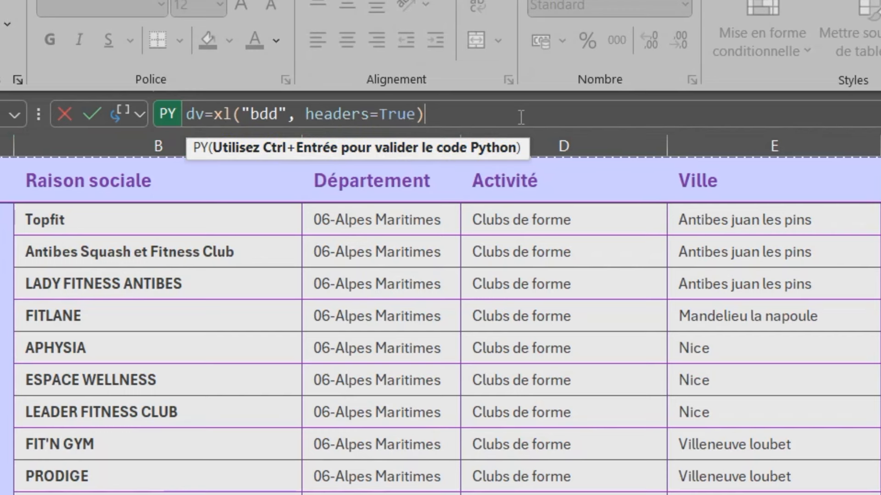
Restrict dv to the columns [["Département", "Ville"]], validate the Python code, and preview the resulting DataFrame card
text([[)
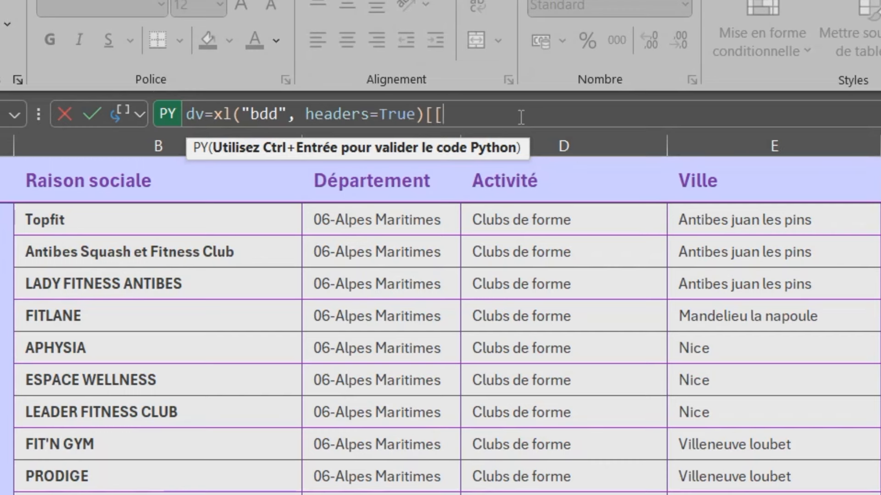
text(")
text(Départ)
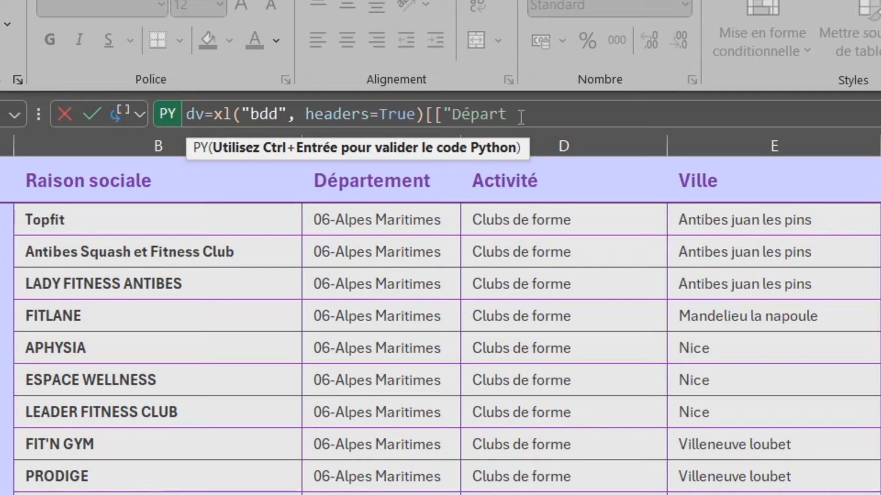
text(ement", "Ville"])
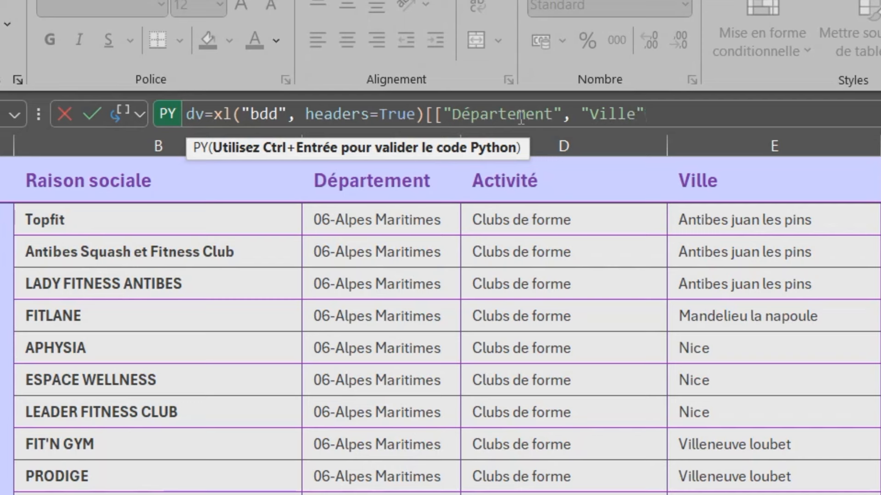
text(])
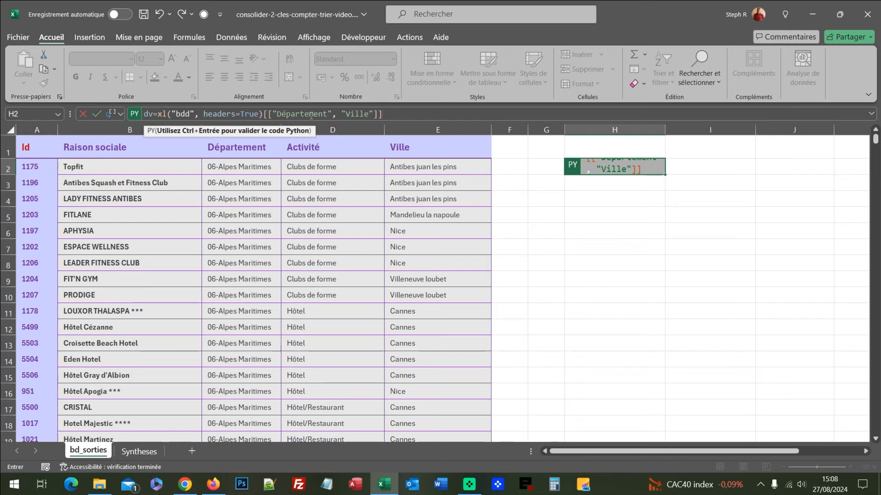
key(ctrl+Return)
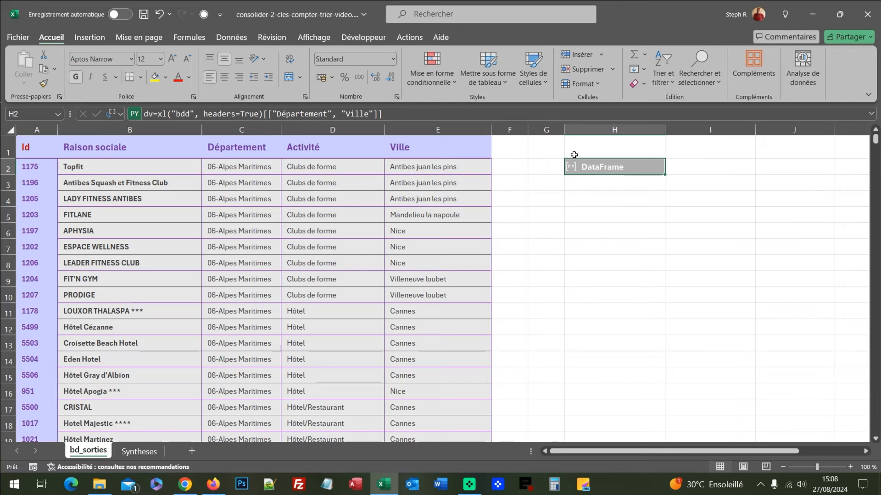
click(571, 168)
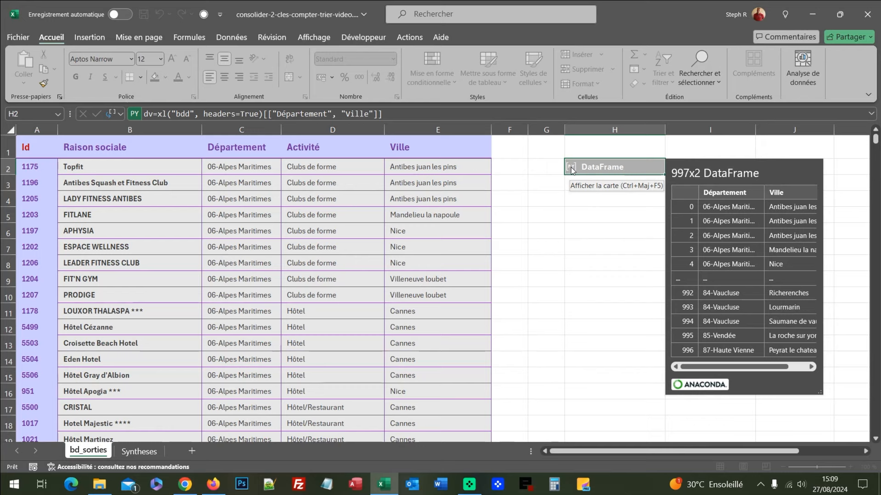
key(Escape)
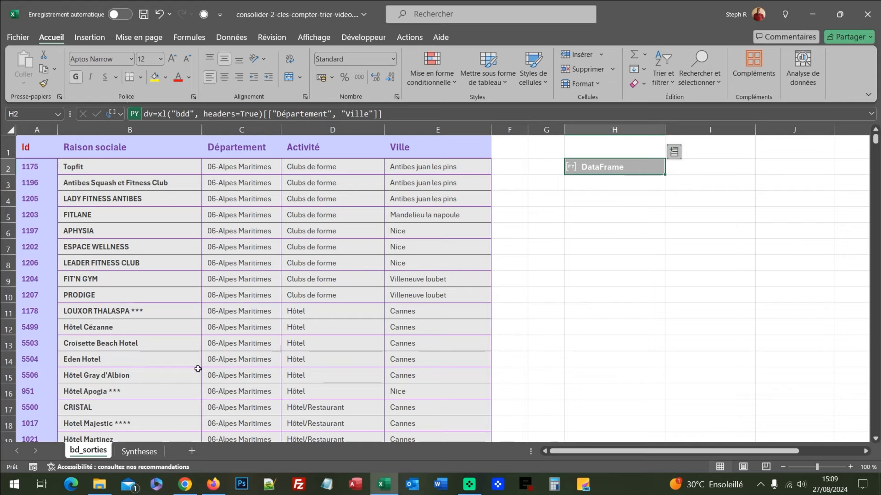
In cell B2 of the Syntheses sheet, begin a Python formula that groups dv by "Département" with groupby
click(138, 454)
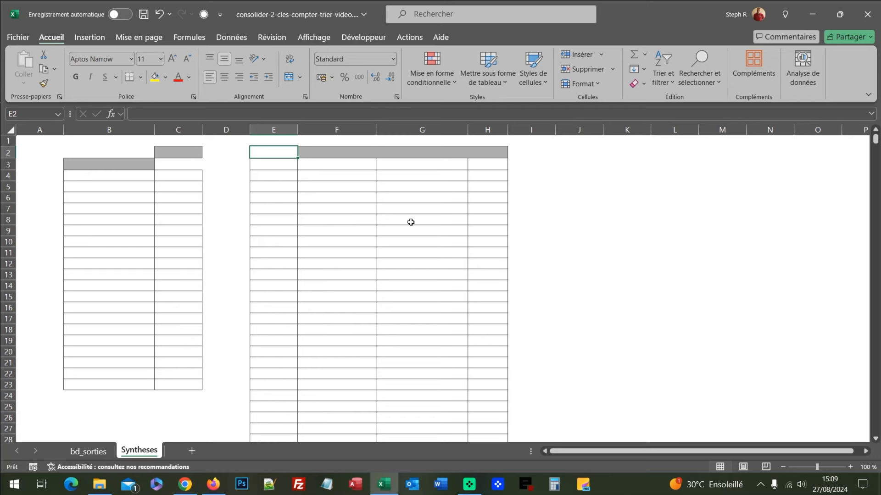
click(114, 155)
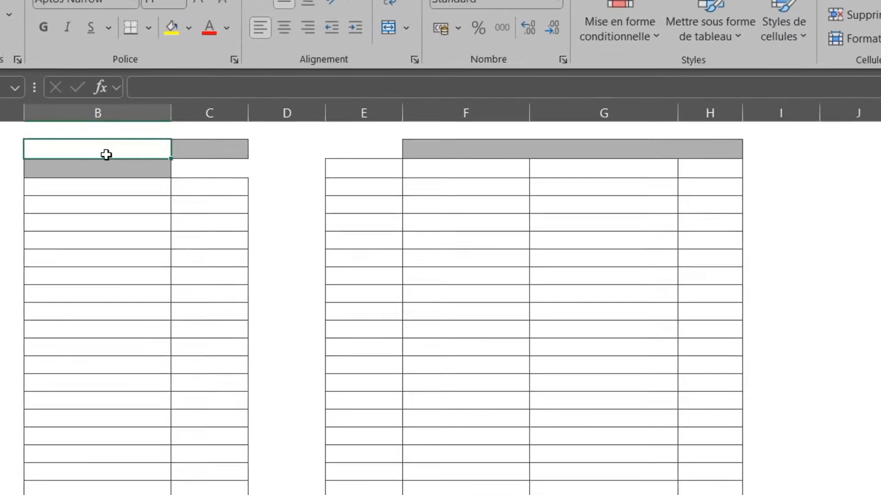
key(ctrl+alt+shift+p)
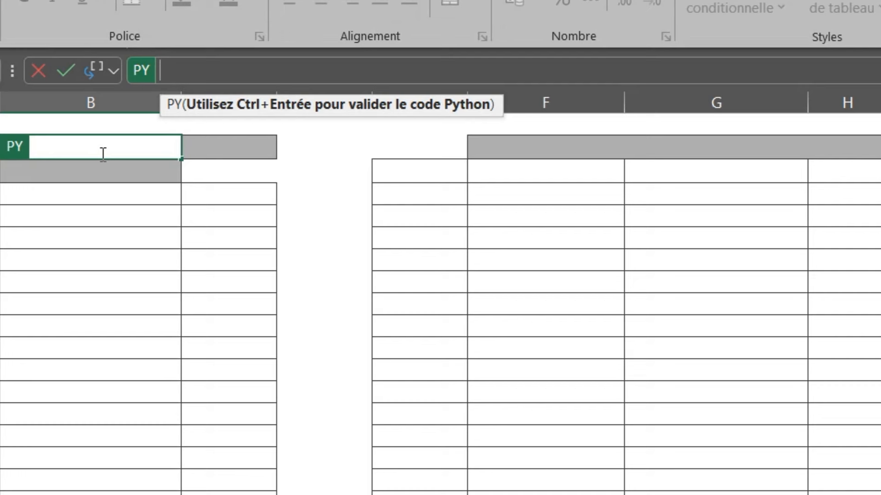
text(dv)
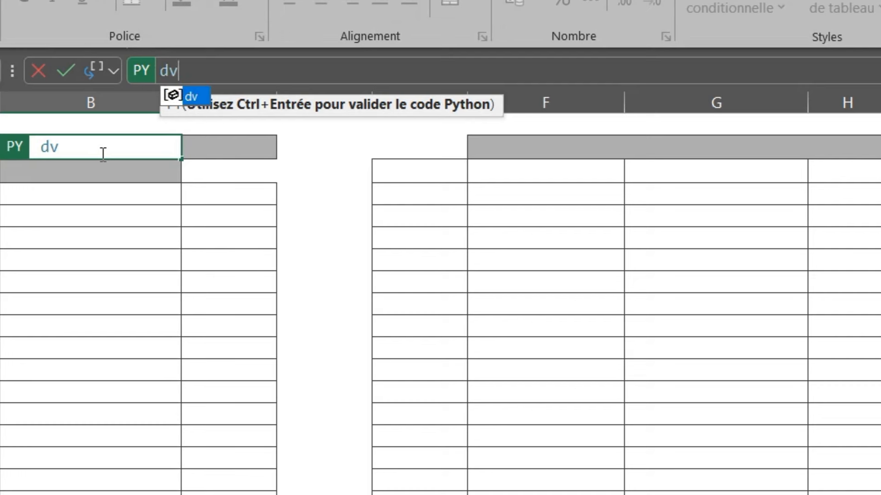
text(.groupby)
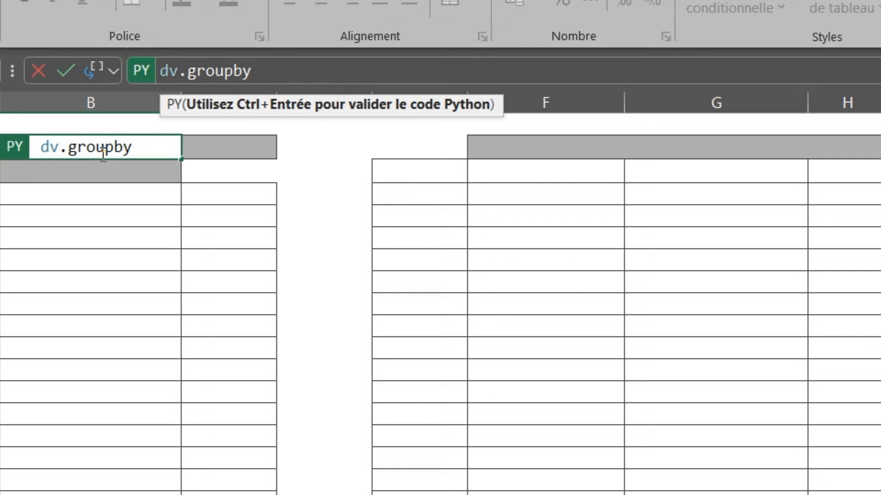
text((["D)
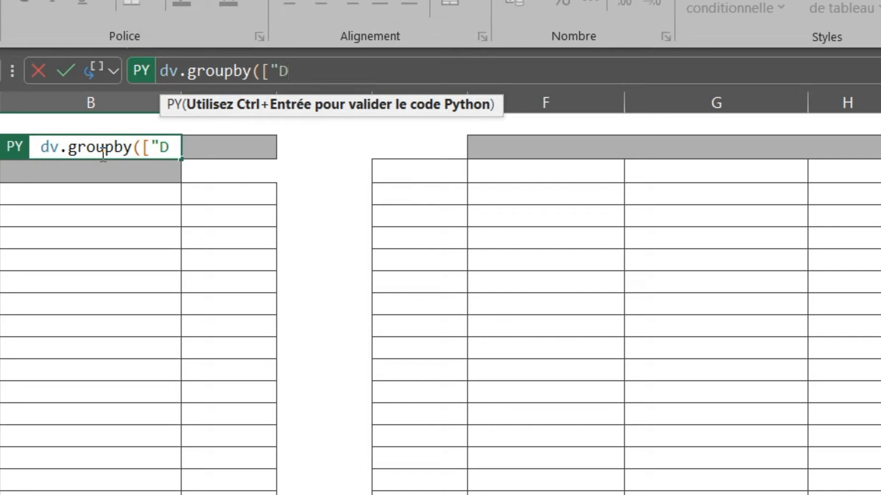
text(épartement")
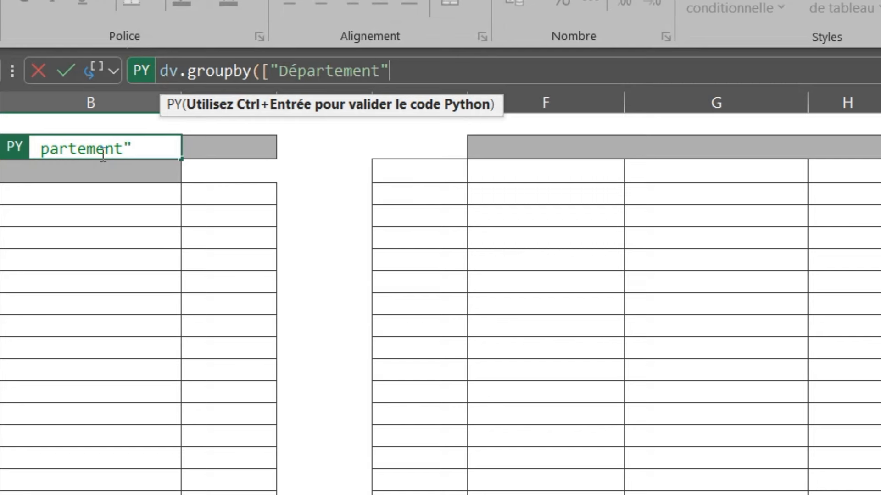
Complete the grouping formula with .agg("count"), validate it, and output the result as Excel values
text(]))
text(.agg)
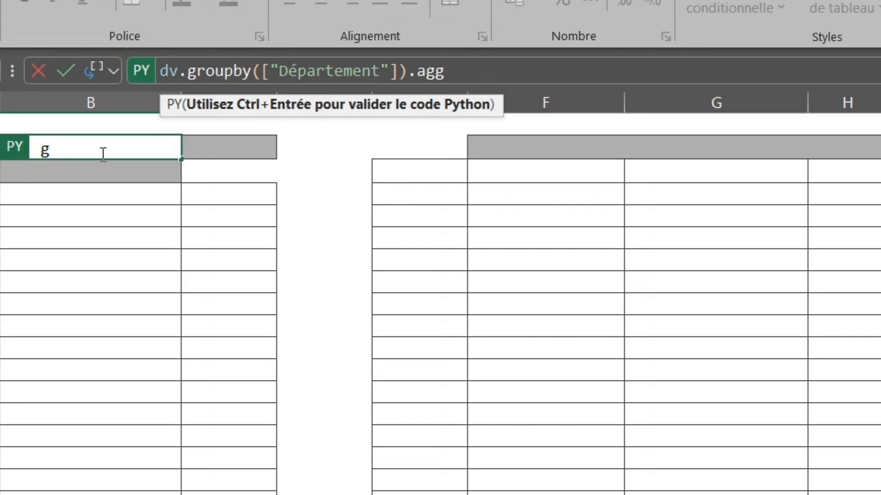
text(("count)
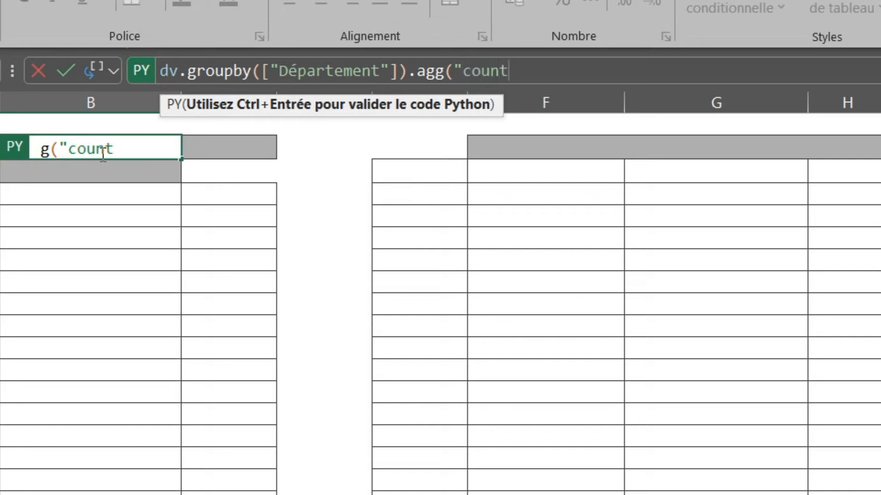
text("))
key(ctrl+Return)
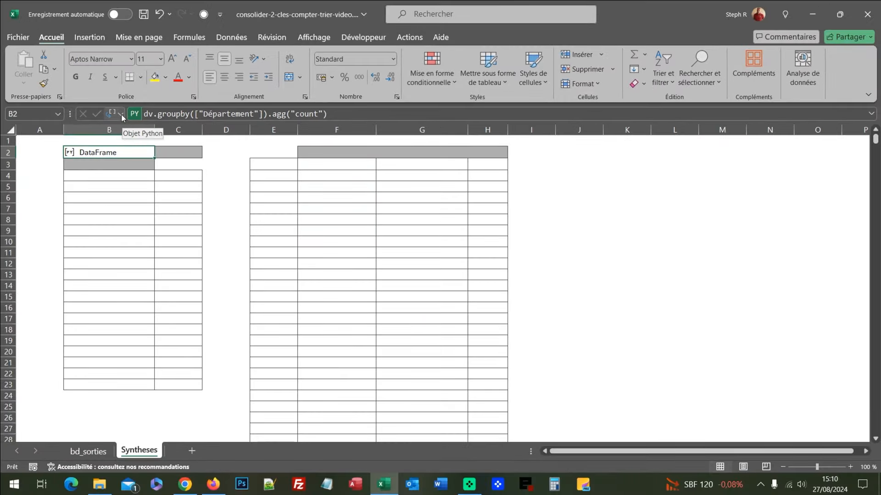
click(120, 110)
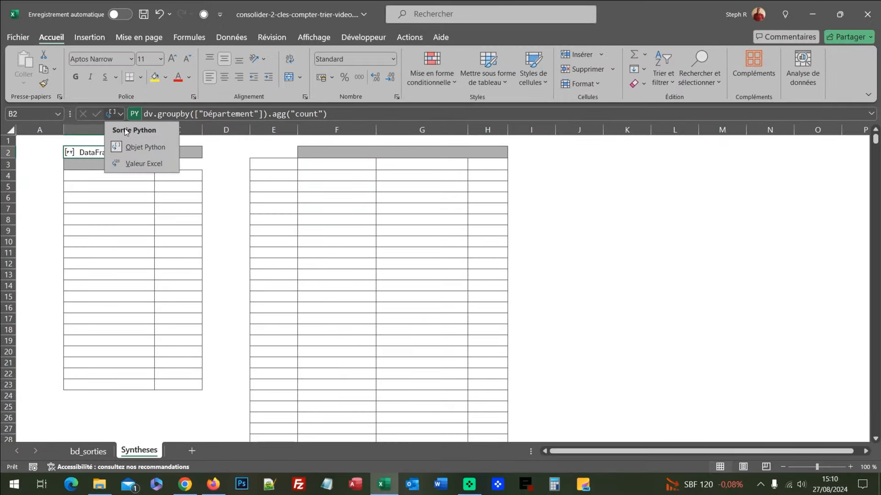
click(128, 165)
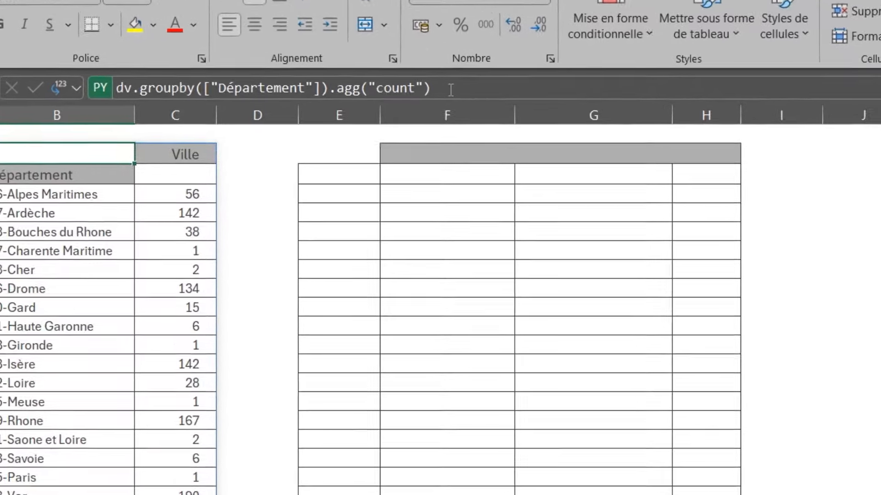
Append .sort_values("Ville", ascending=False) to the Python formula in B2 to sort the departments by descending count
click(337, 114)
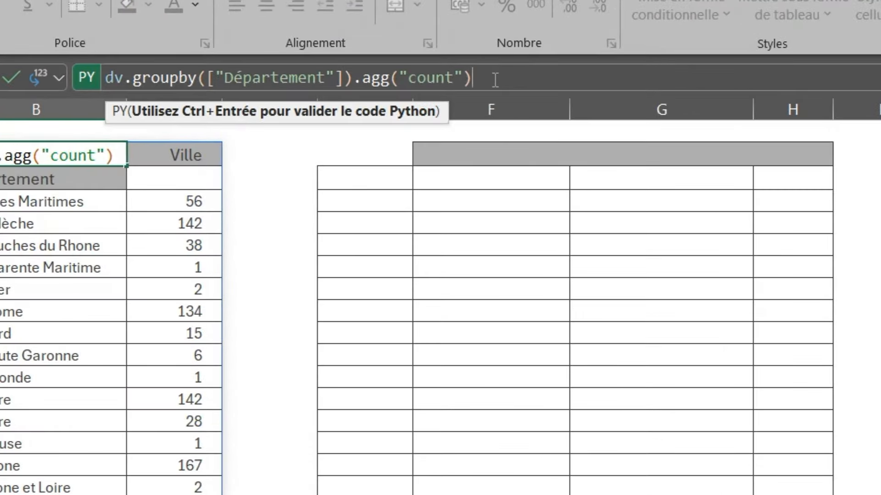
text(.)
text(sort_v)
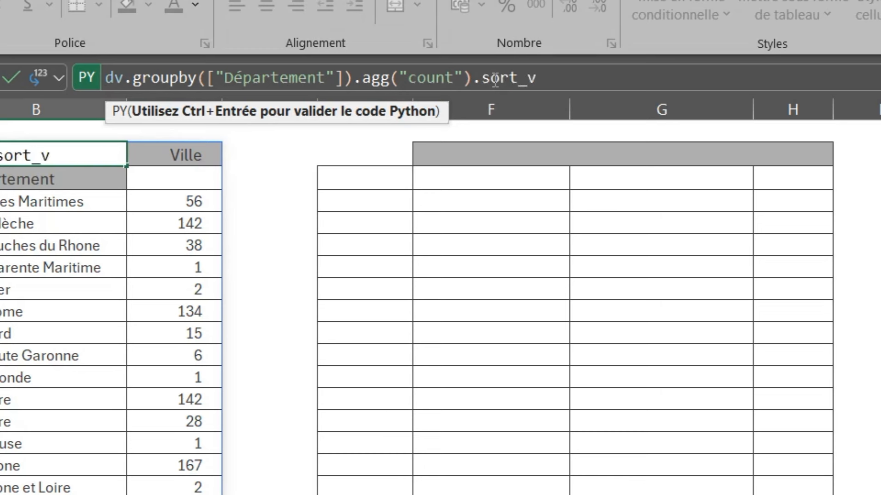
text(alues()
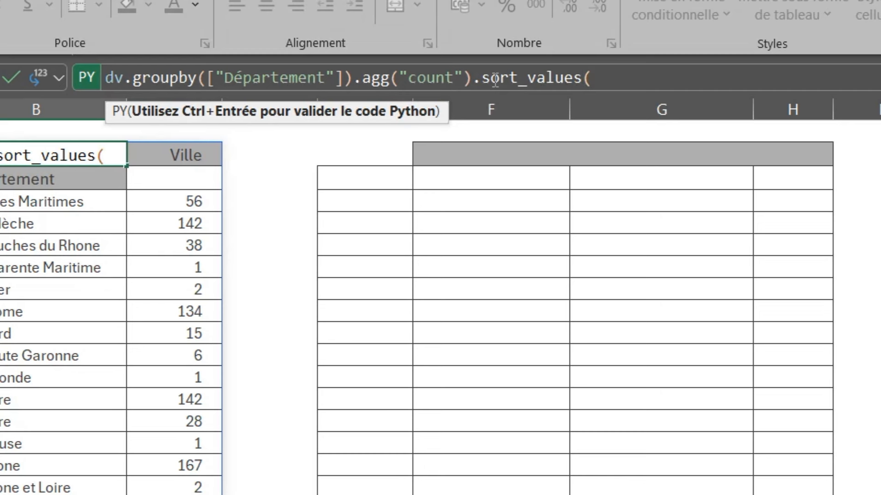
text("Ville")
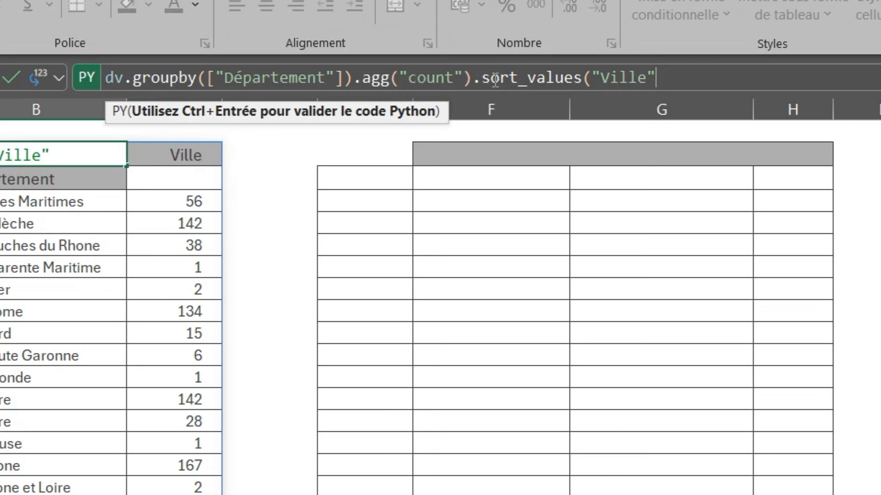
text(, as)
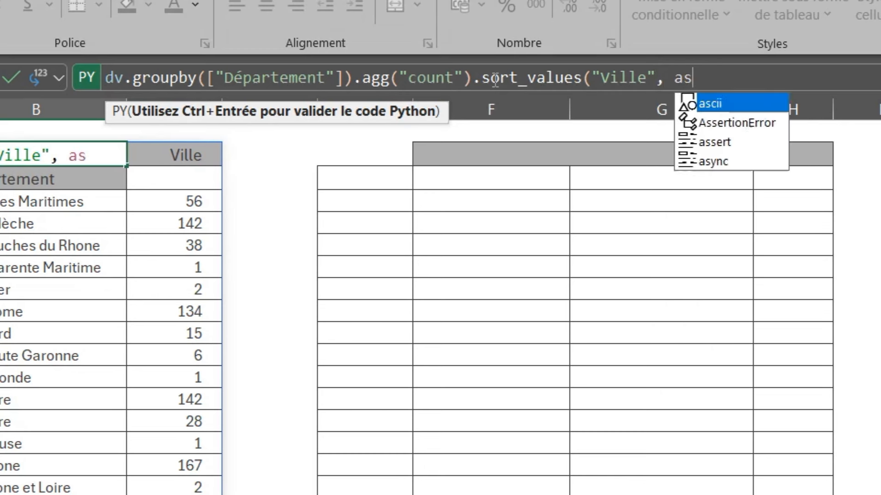
text(cending)
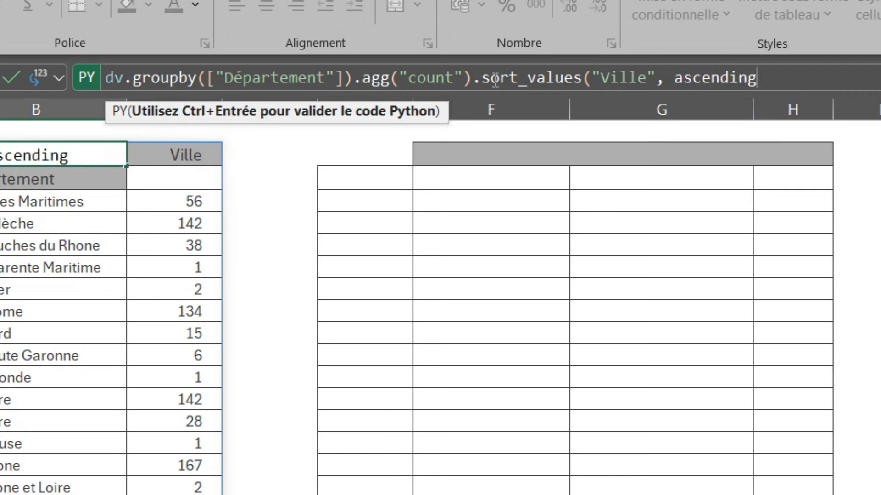
text(=False))
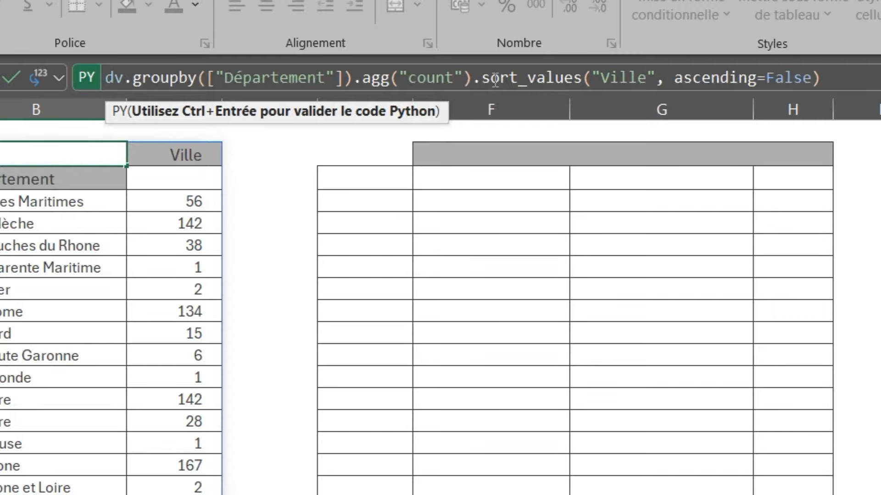
key(ctrl+Return)
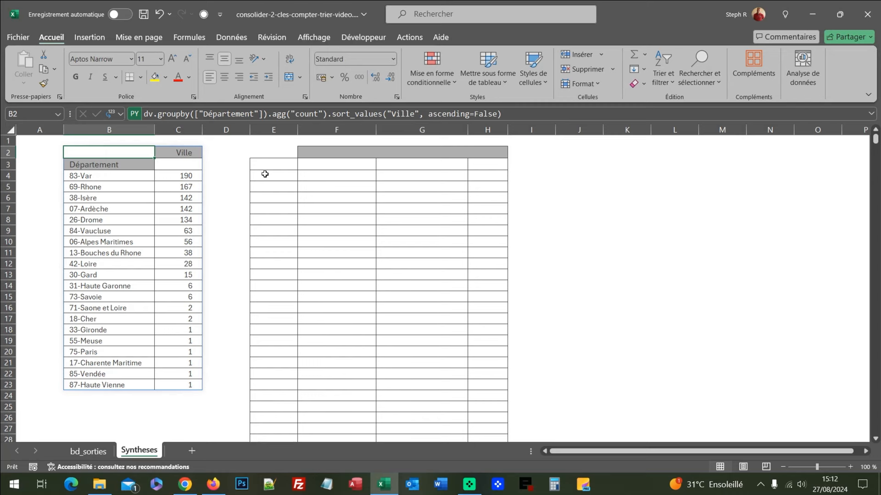
In cell E2 of the Syntheses sheet, begin a Python formula that groups dv by both "Département" and "Ville" with groupby
click(272, 152)
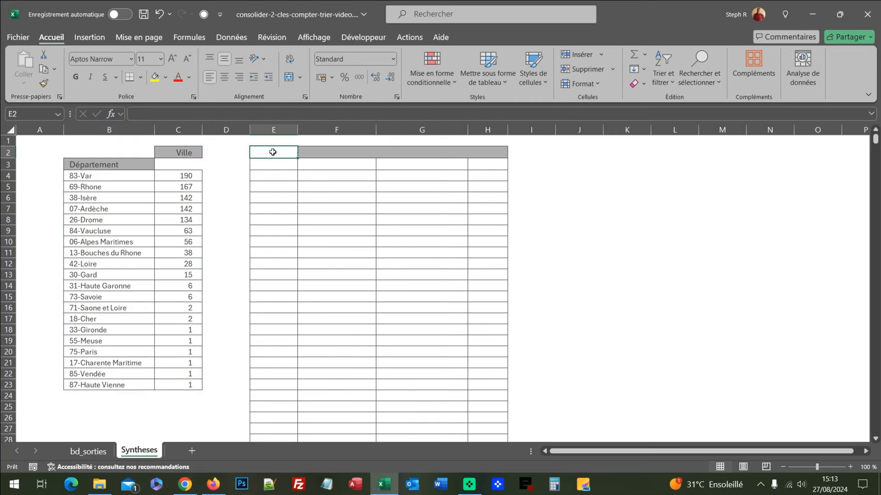
key(ctrl+alt+shift+p)
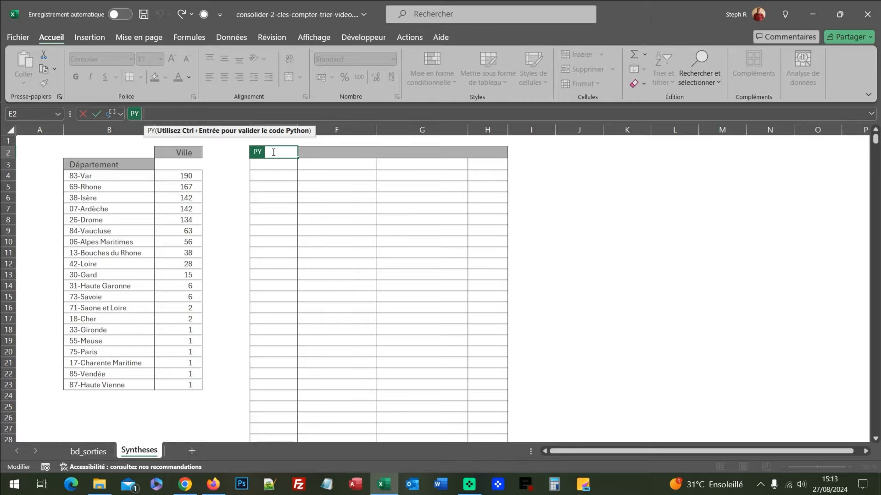
text(dv)
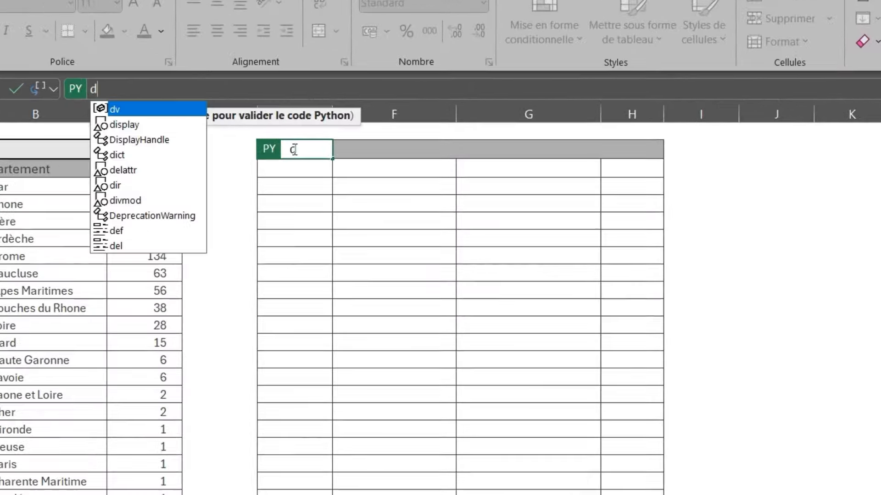
text(.g)
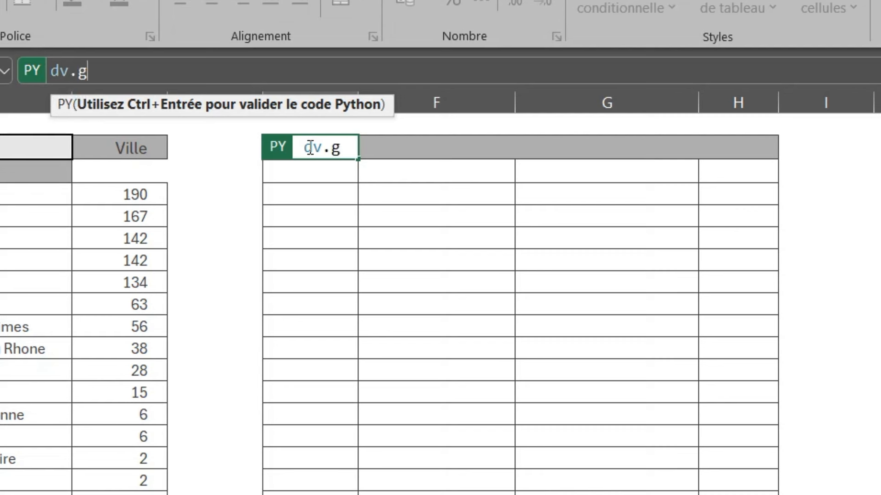
text(roupby)
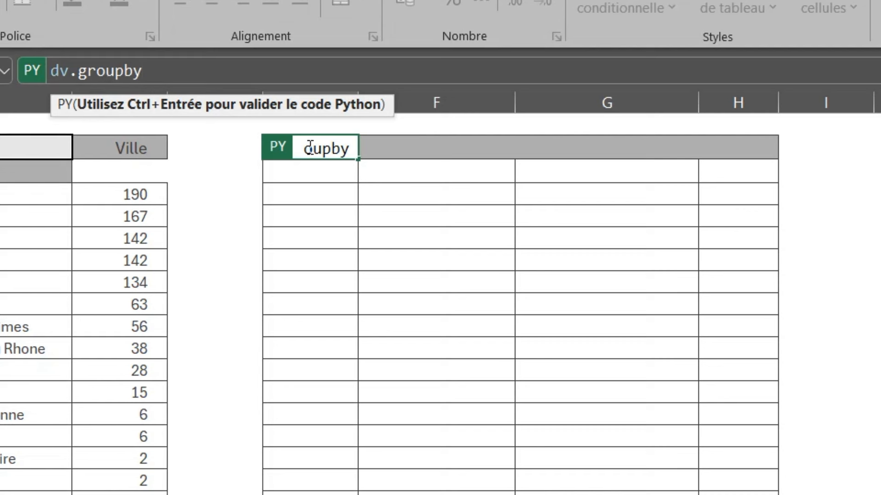
text(([)
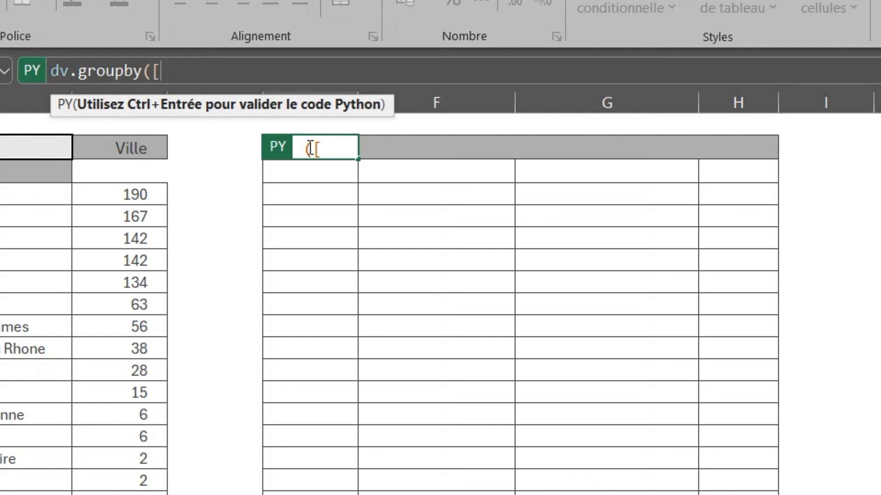
text("Département)
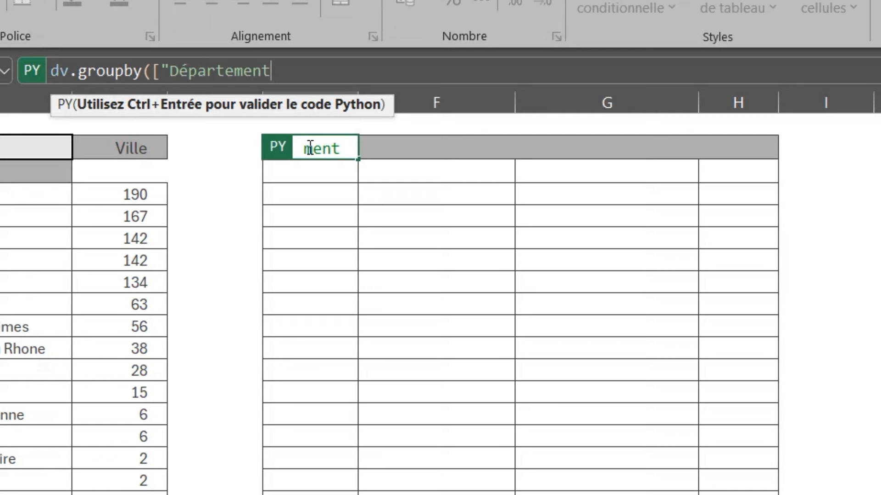
text(")
text(, )
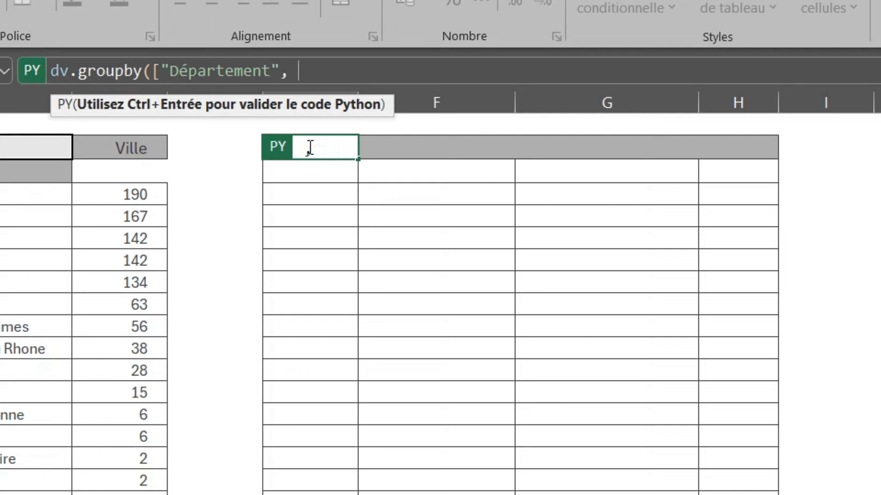
text("Ville")
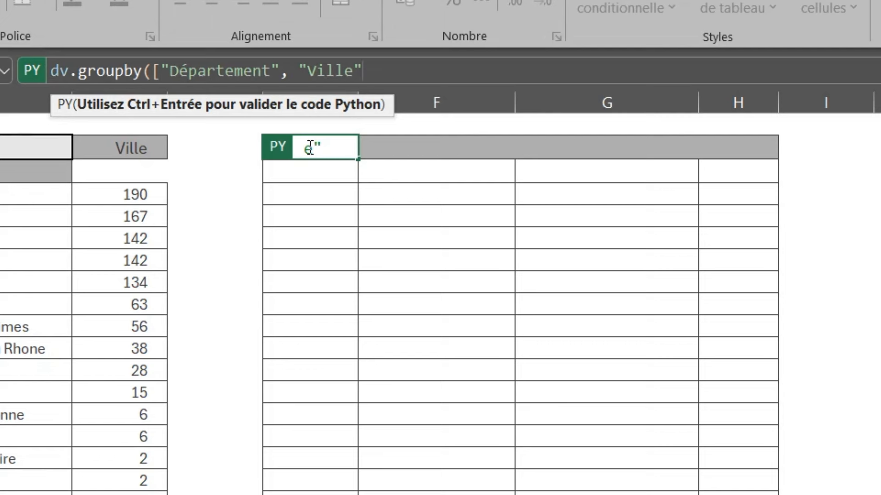
text(]))
Extend the two-key grouping formula with .size().reset_index(name='counts') to count the rows per group in a column named counts
text(size)
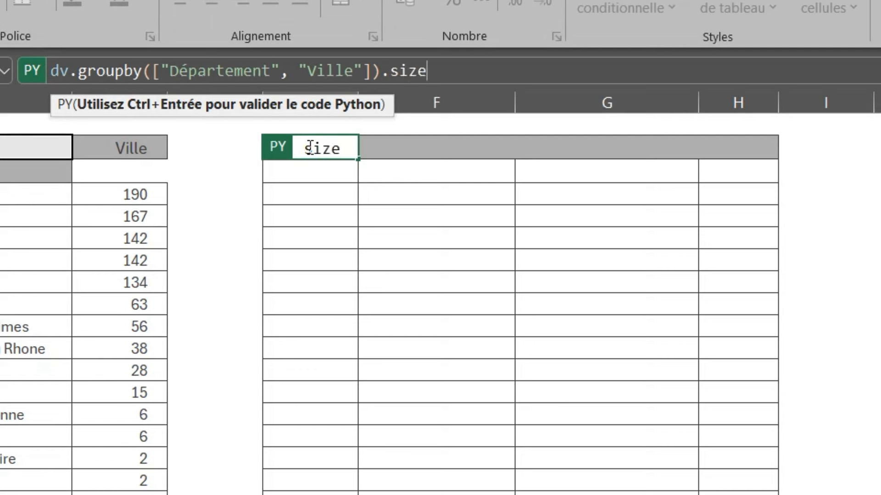
text(())
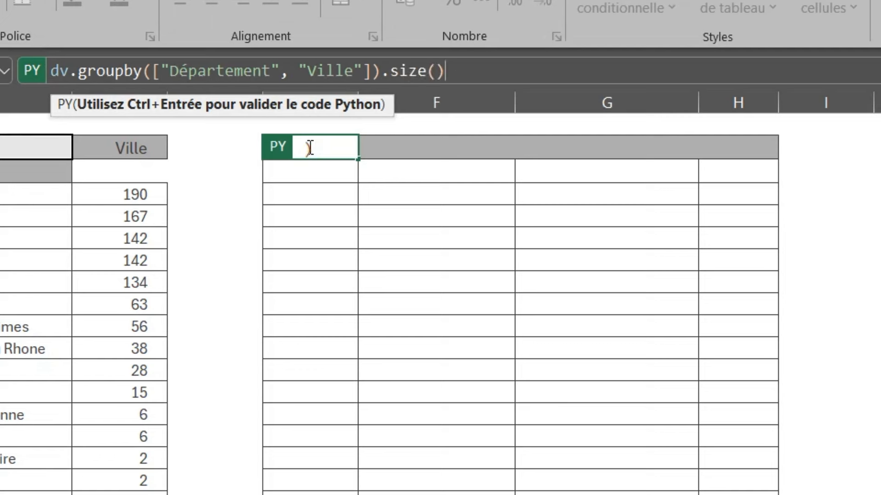
text(.reset)
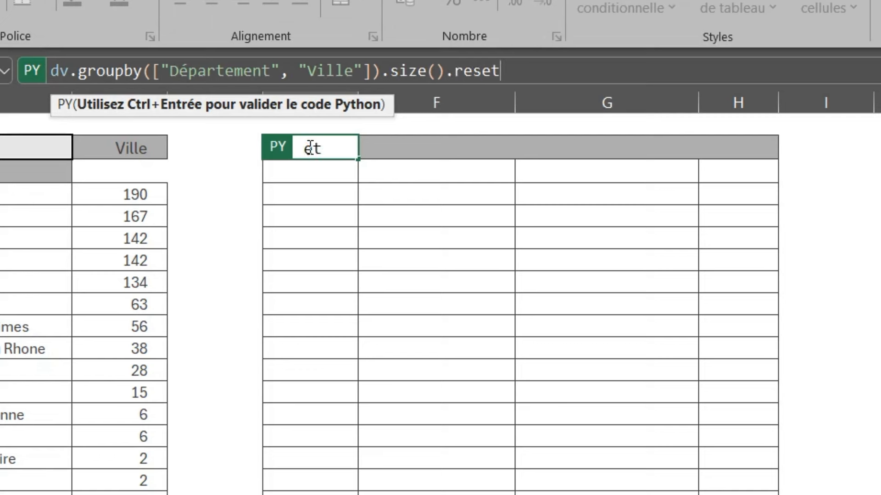
text(_index)
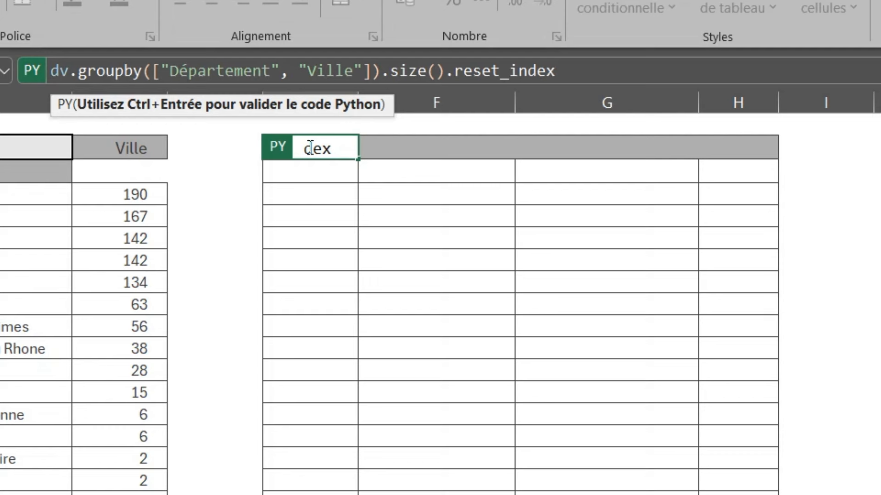
text(()
text(na)
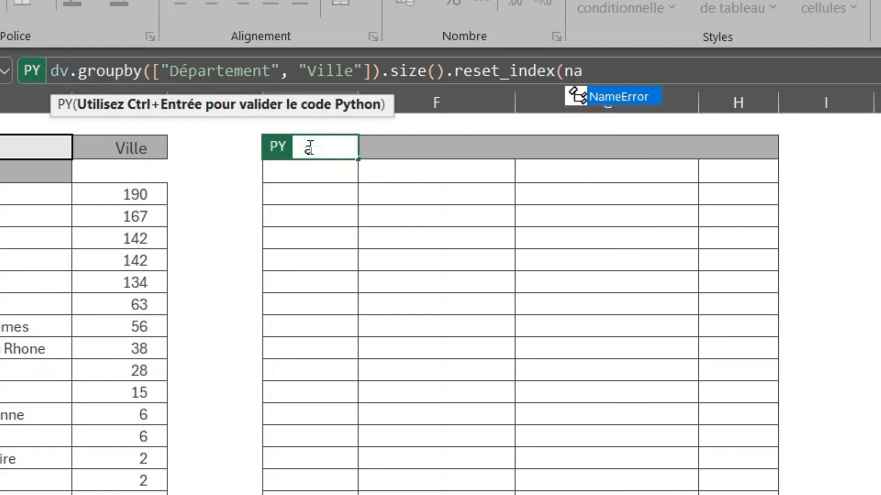
text(me=)
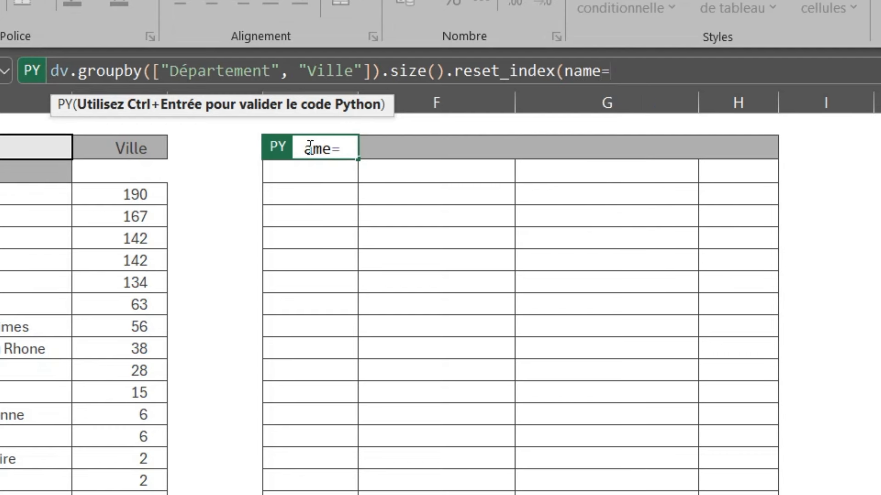
text('coun)
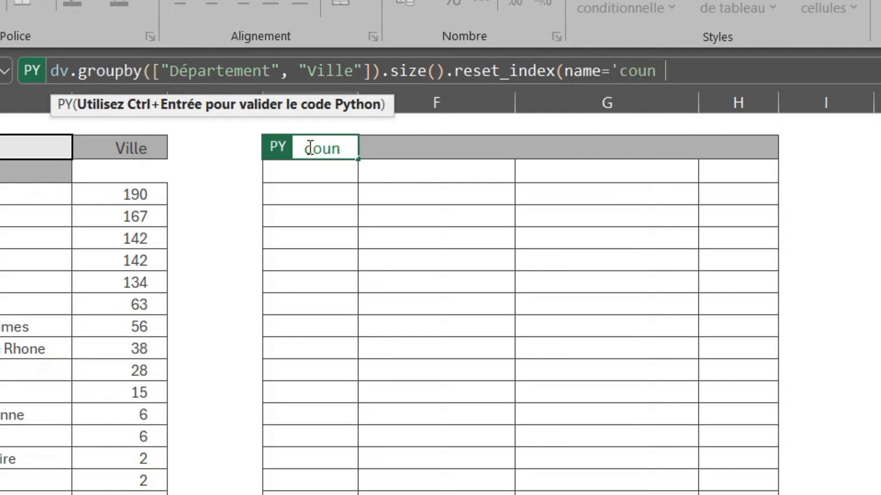
text(ts'))
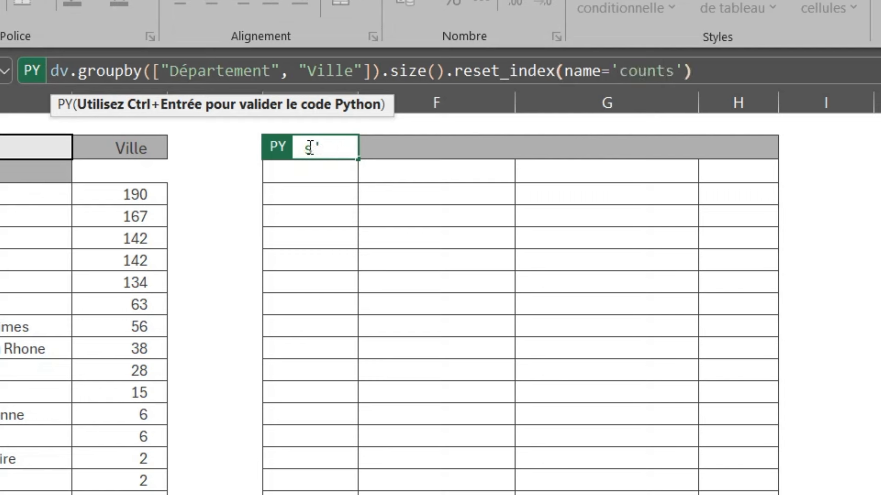